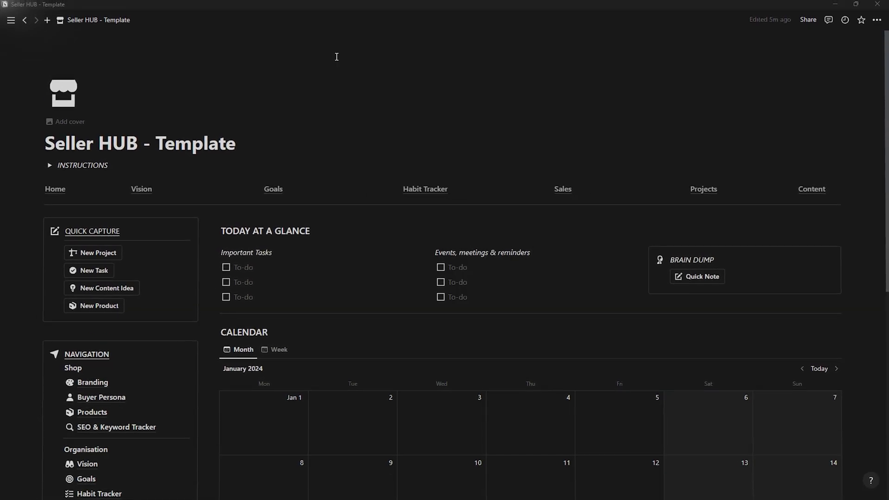
Step: Create a new task page titled 'New Task', leave its status unset, and return to the dashboard
scroll(337, 56, "down", 2)
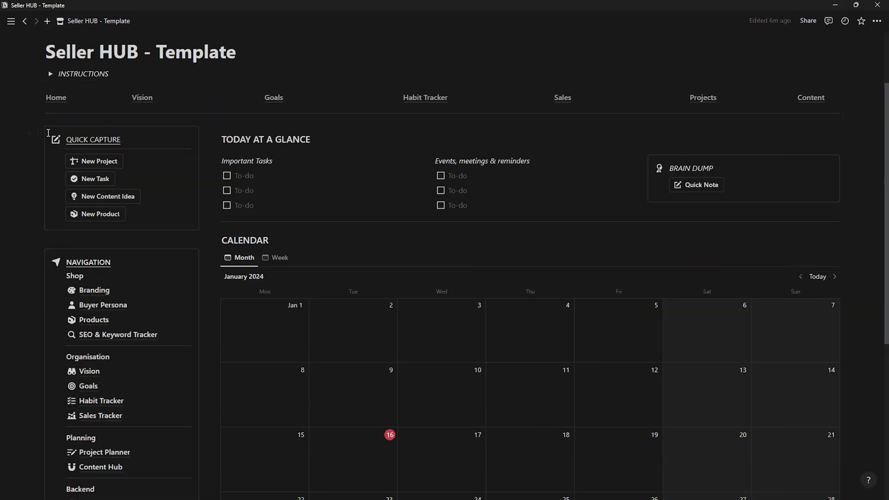
left_click(93, 177)
left_click_drag(505, 60, 422, 65)
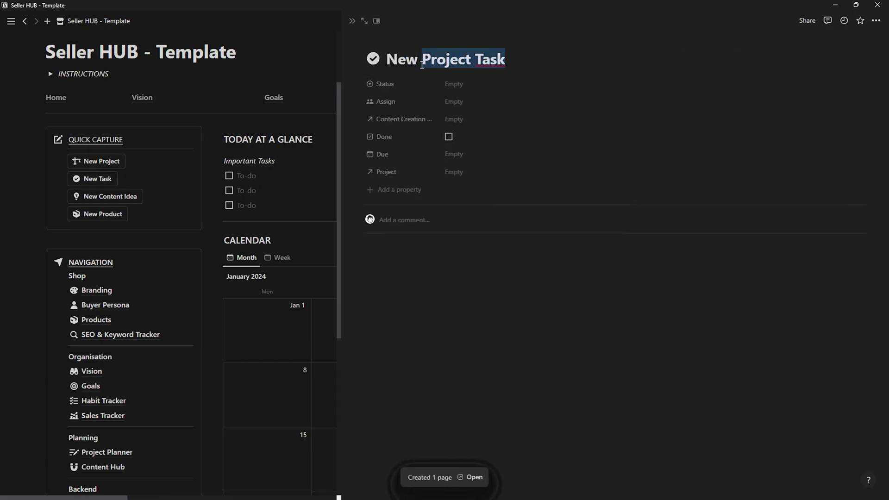
type("Task")
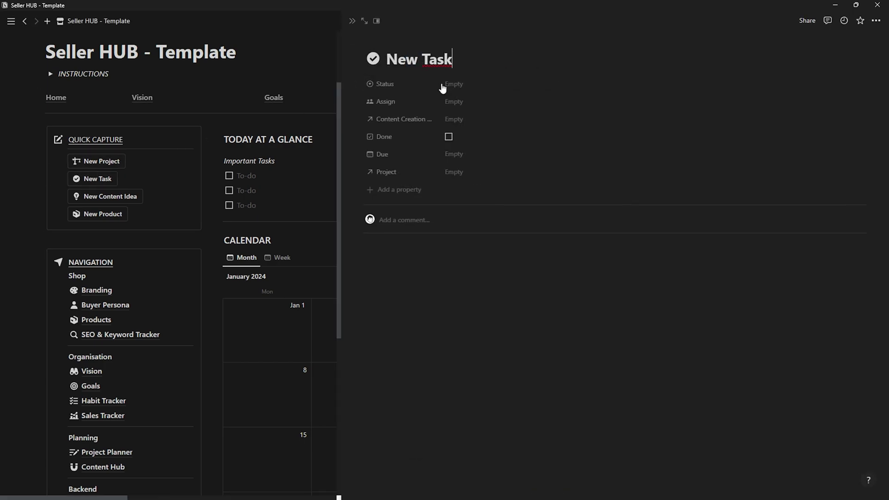
left_click(447, 85)
key("Escape")
left_click(352, 21)
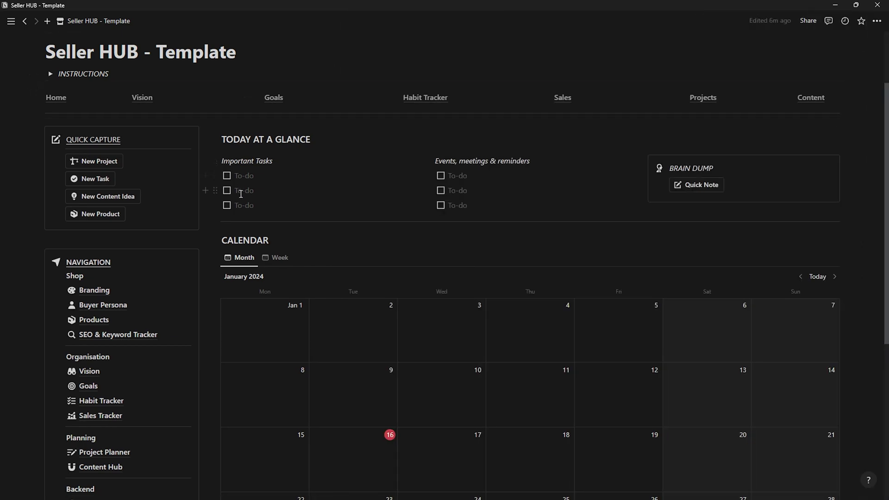
Step: Add 'new task' under Important Tasks and 'new reminder' under Events, meetings & reminders
type("new task")
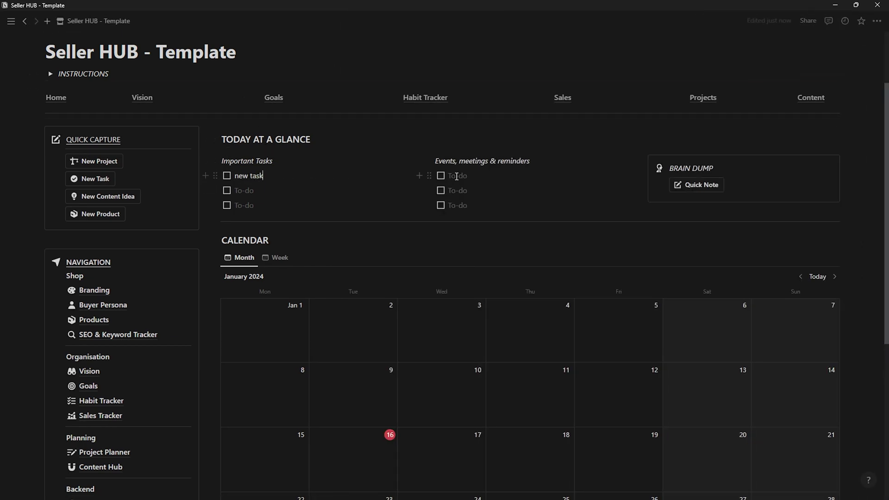
left_click(473, 178)
type("new reminder")
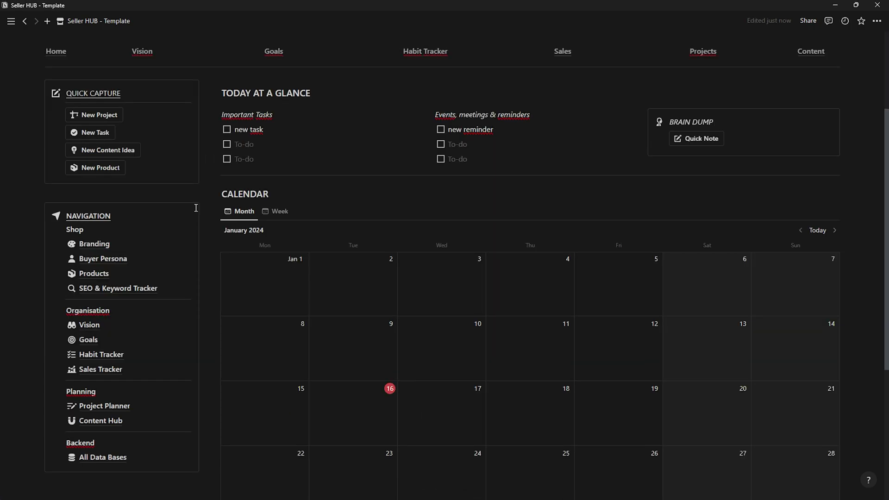
Step: Switch the dashboard calendar to the Week view for January 15–21, 2024
scroll(236, 209, "down", 2)
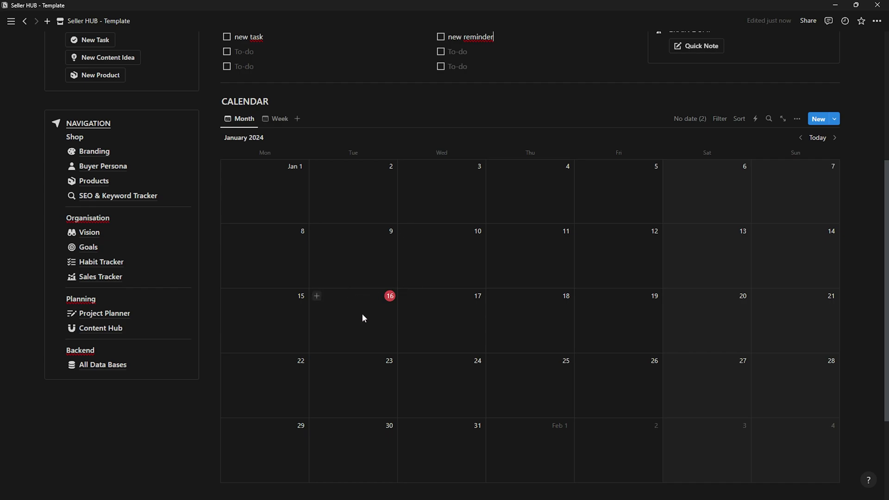
left_click(277, 119)
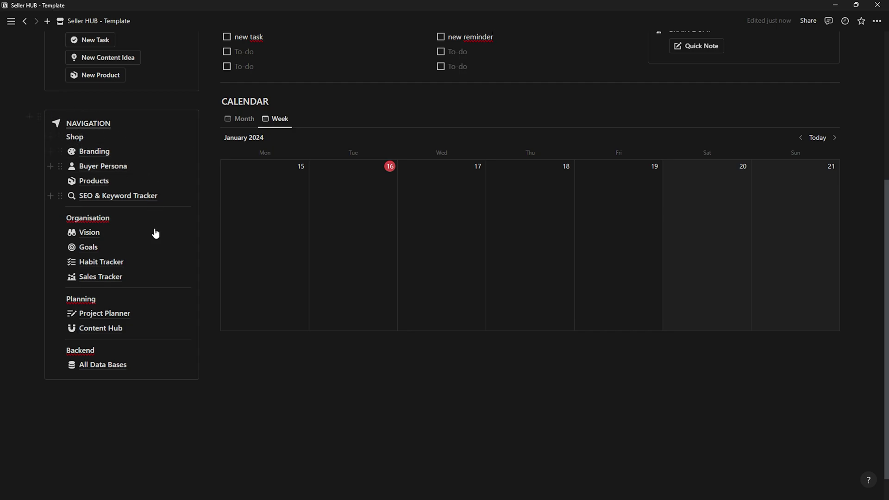
mouse_move(94, 156)
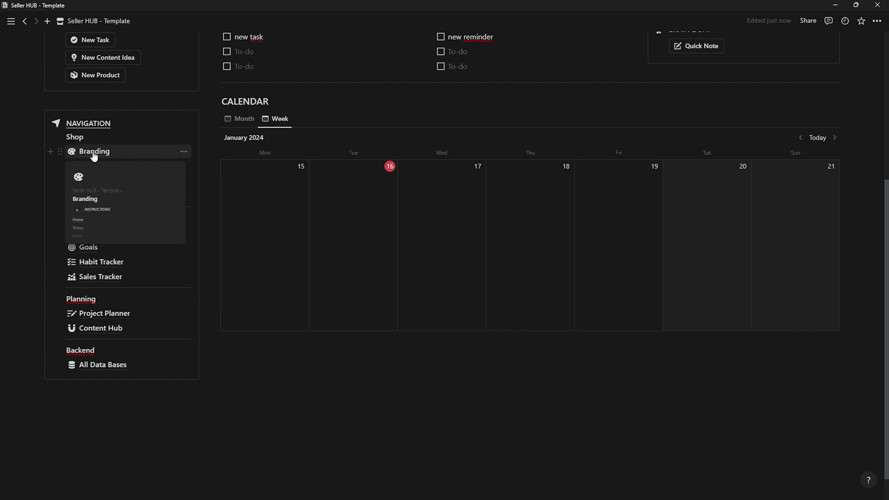
left_click(94, 153)
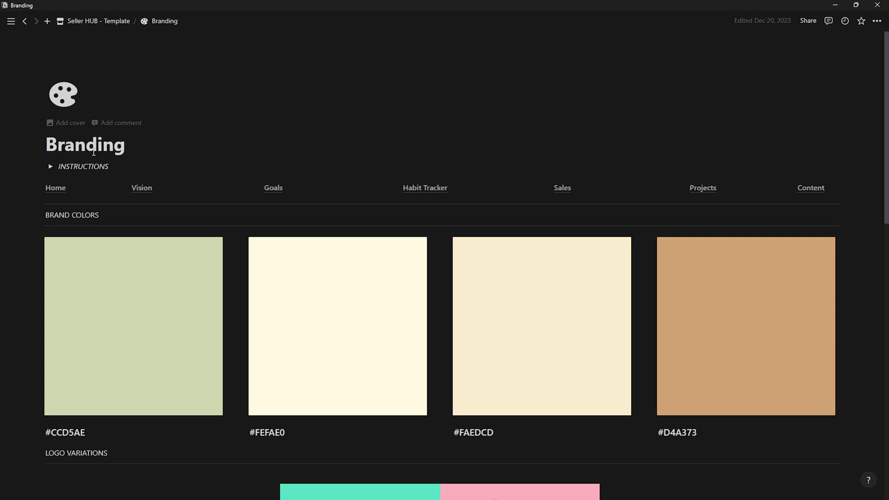
scroll(176, 149, "down", 1)
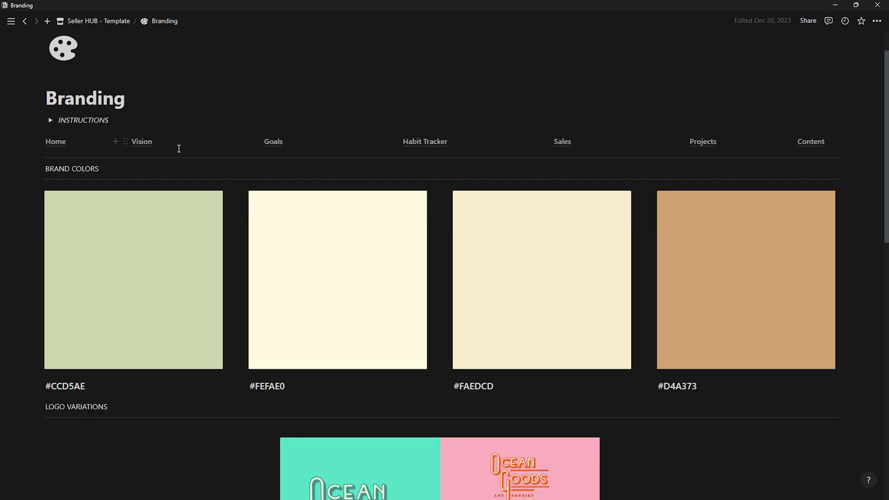
scroll(177, 150, "down", 1)
scroll(77, 133, "up", 1)
left_click(49, 121)
left_click(49, 120)
scroll(258, 260, "down", 3)
scroll(259, 260, "down", 3)
scroll(201, 235, "down", 6)
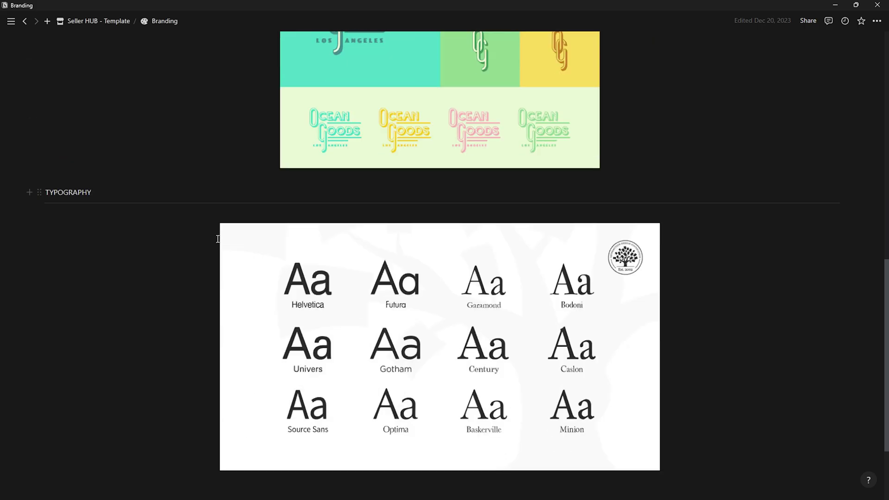
scroll(245, 253, "up", 14)
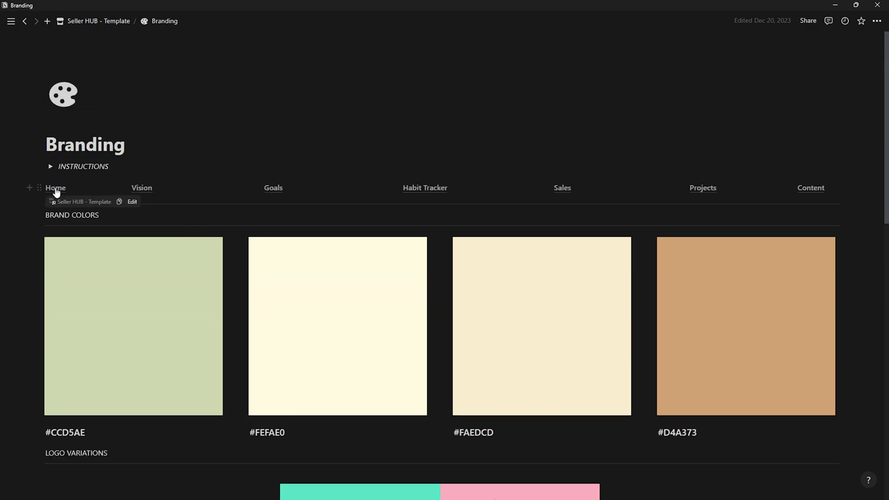
left_click(56, 190)
Step: Open the Buyer Persona page and briefly expand, then collapse, its instructions
scroll(56, 191, "down", 4)
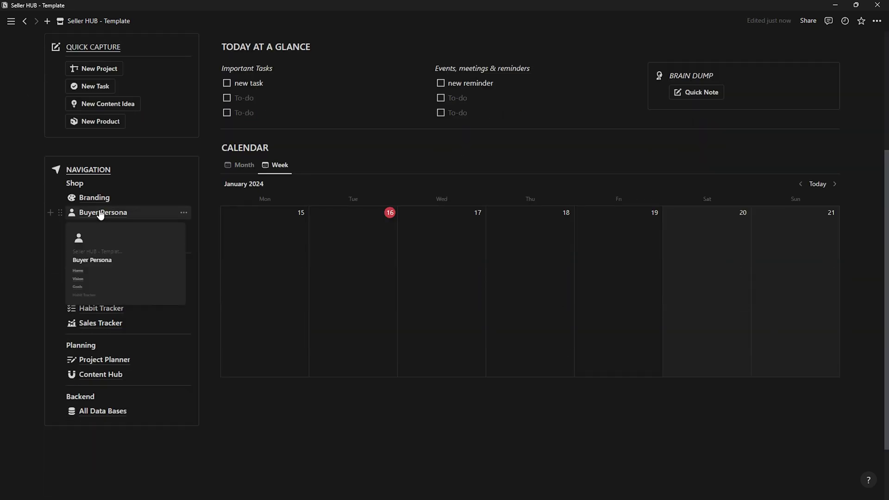
left_click(100, 213)
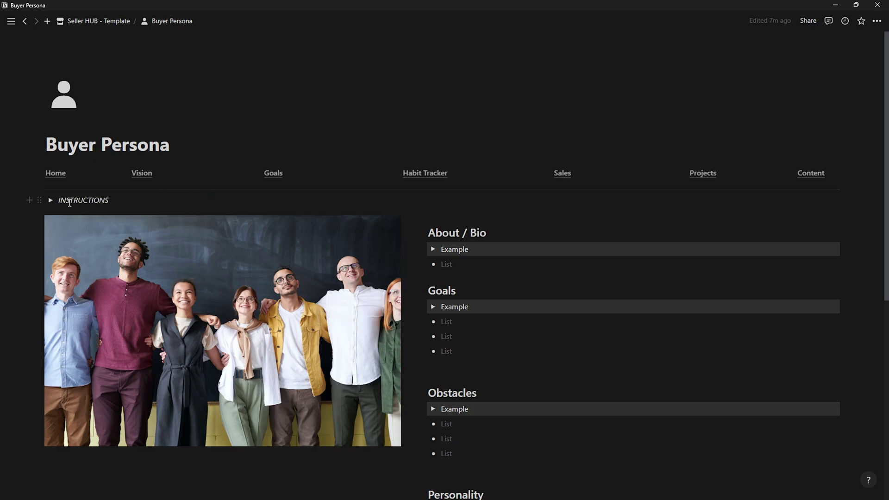
left_click(51, 200)
left_click(51, 200)
scroll(301, 219, "down", 2)
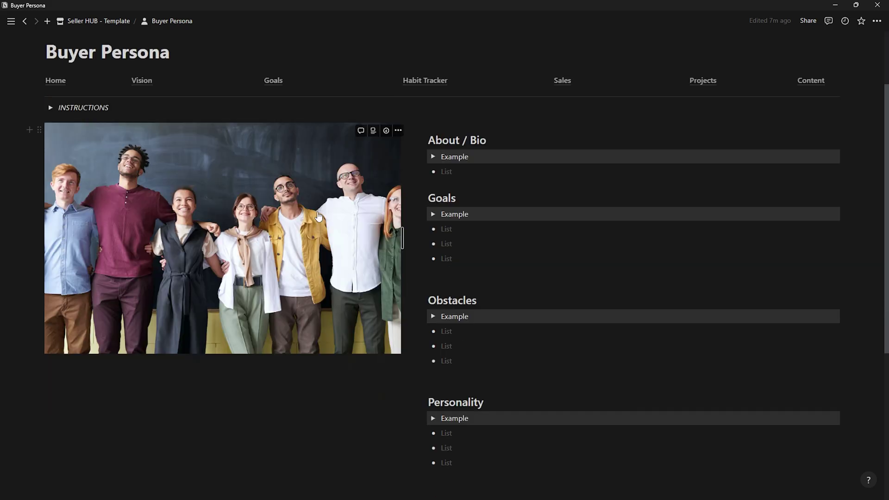
Step: Expand the About/Bio, Goals, Obstacles, Personality and profile Example toggles
left_click(434, 157)
scroll(435, 162, "down", 2)
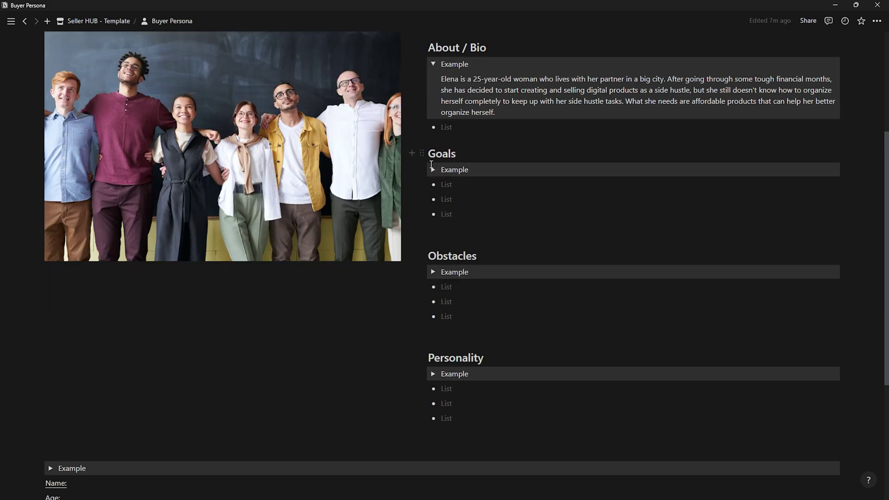
left_click(433, 170)
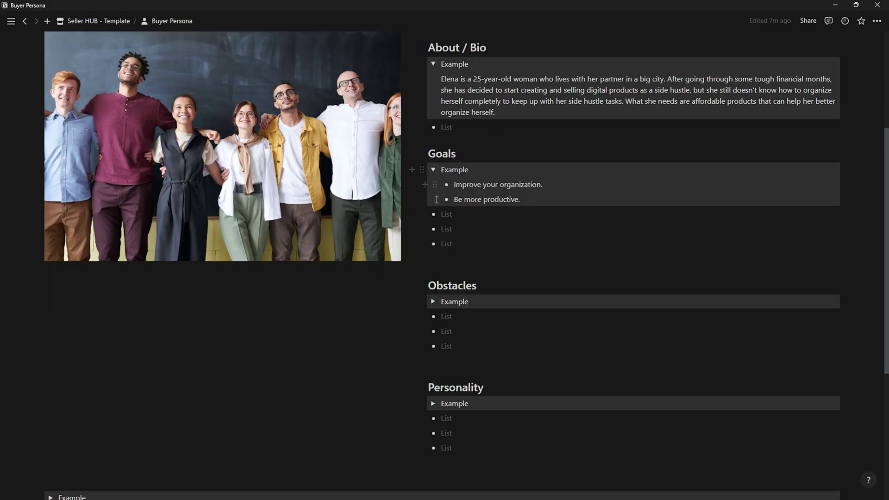
left_click(433, 302)
left_click(434, 433)
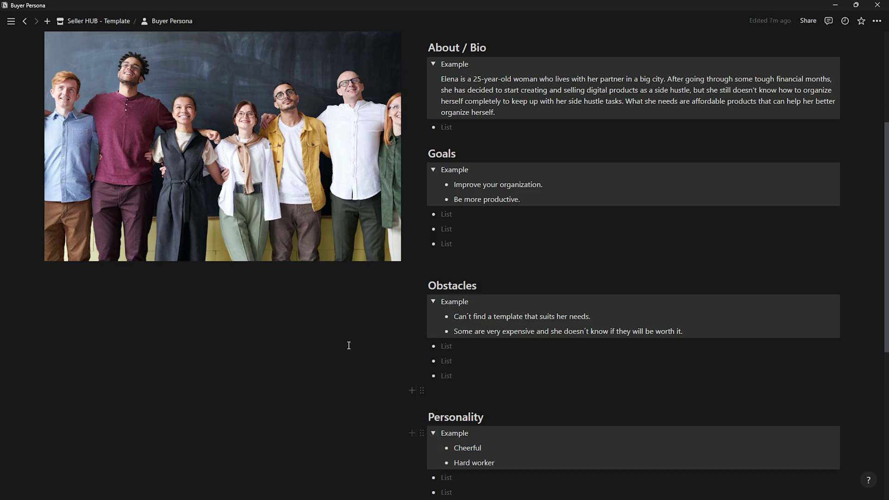
scroll(202, 332, "down", 5)
left_click(51, 326)
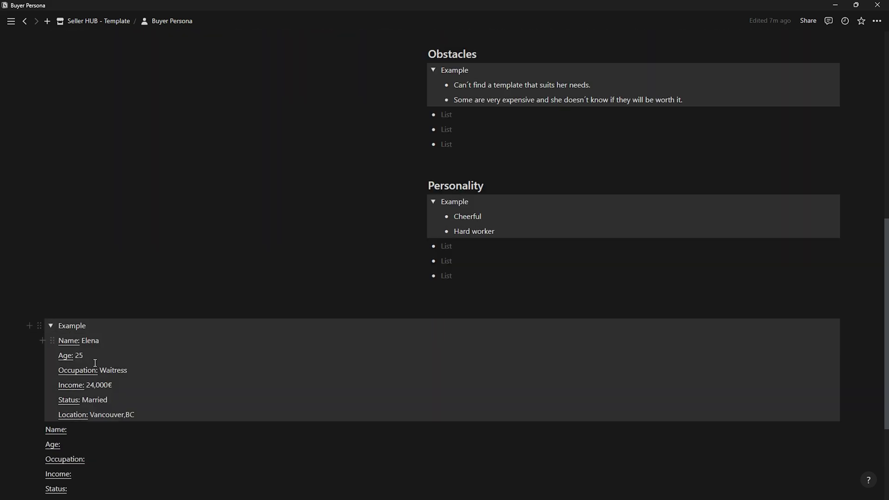
scroll(196, 360, "up", 9)
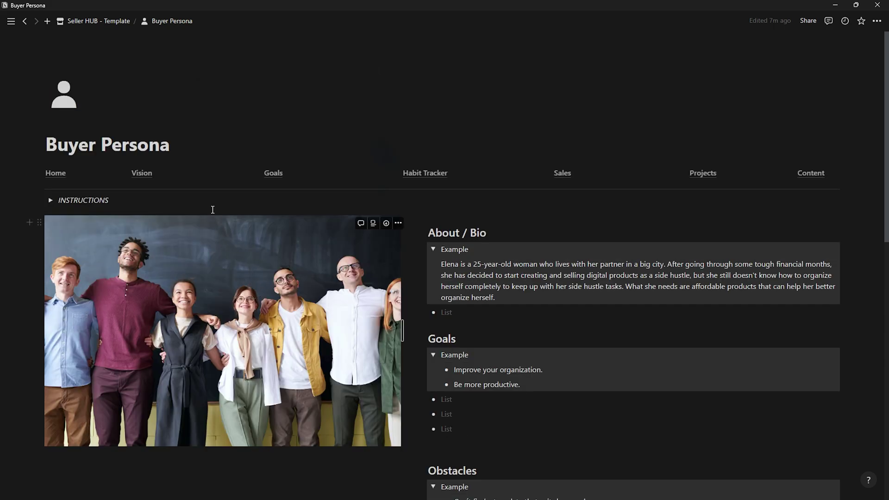
Step: Go back to the home page, open Products, and scroll to its product gallery and MENU links
left_click(60, 174)
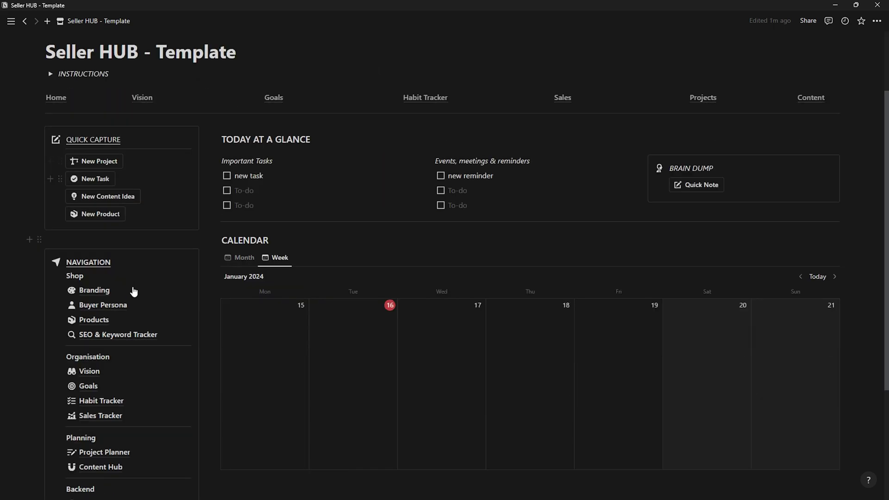
left_click(93, 319)
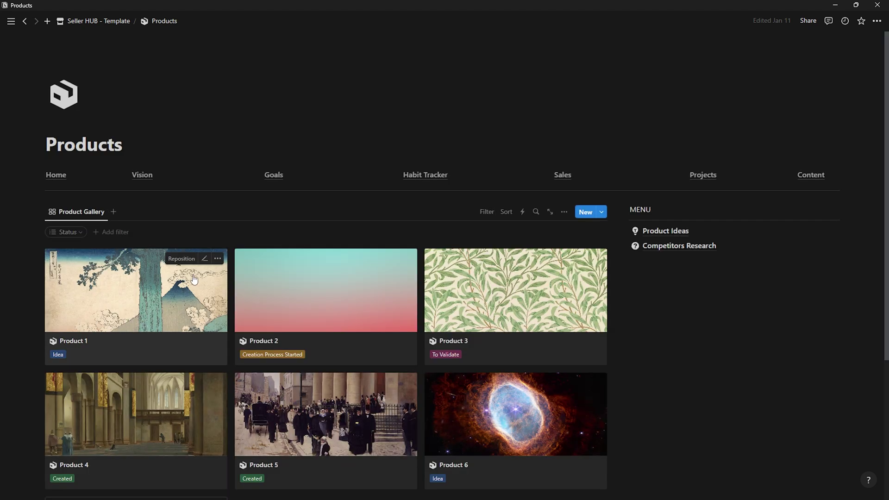
scroll(194, 279, "down", 2)
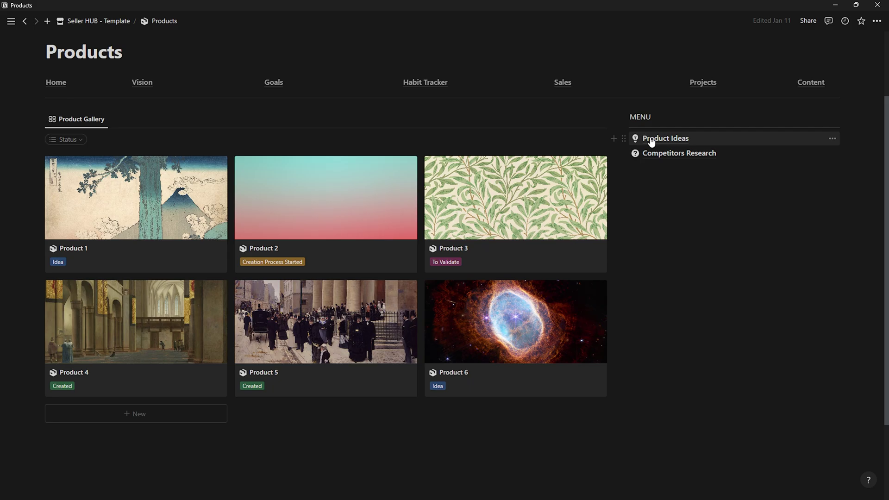
mouse_move(651, 141)
Step: Open Product Ideas, view Product 1's status options without changing them, then open Product 1 in side peek
left_click(664, 140)
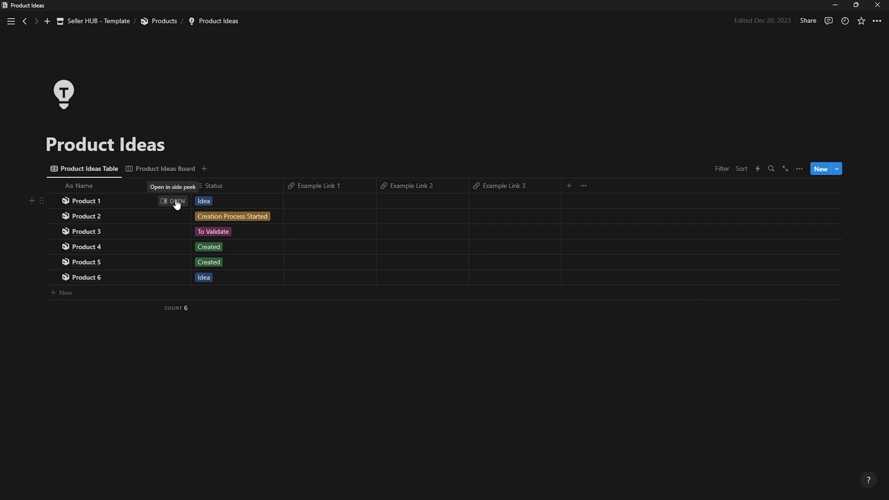
left_click(224, 204)
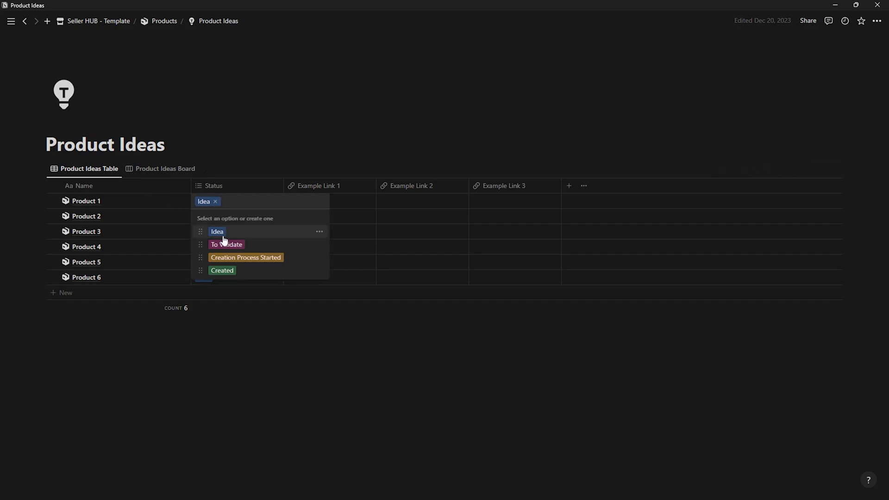
key("Escape")
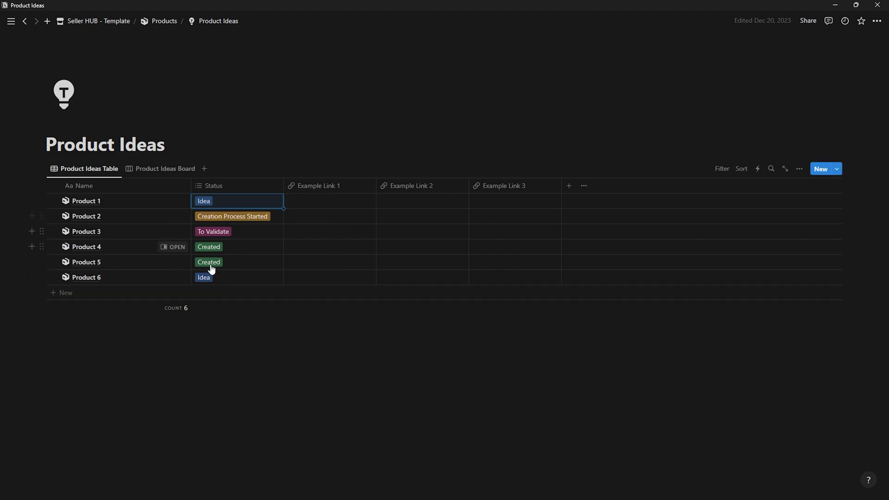
left_click(177, 202)
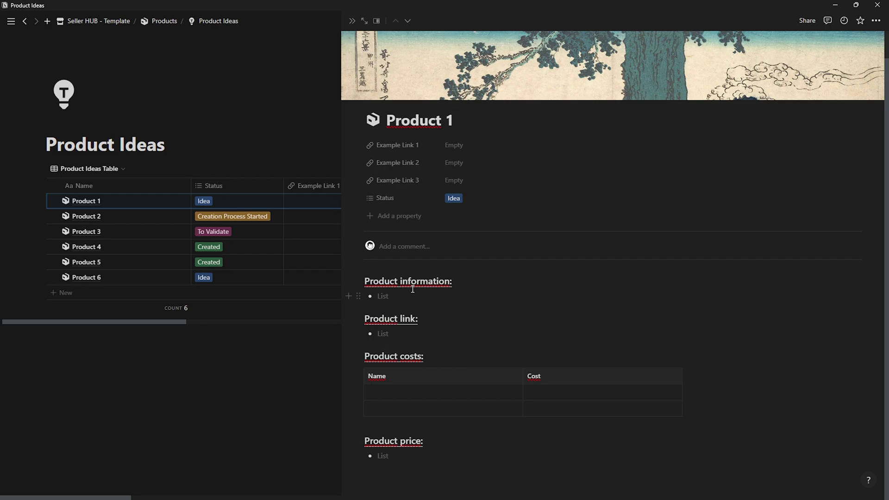
Step: Close Product 1, open the Competitors Research table, scroll it sideways, then return to Products
left_click(324, 30)
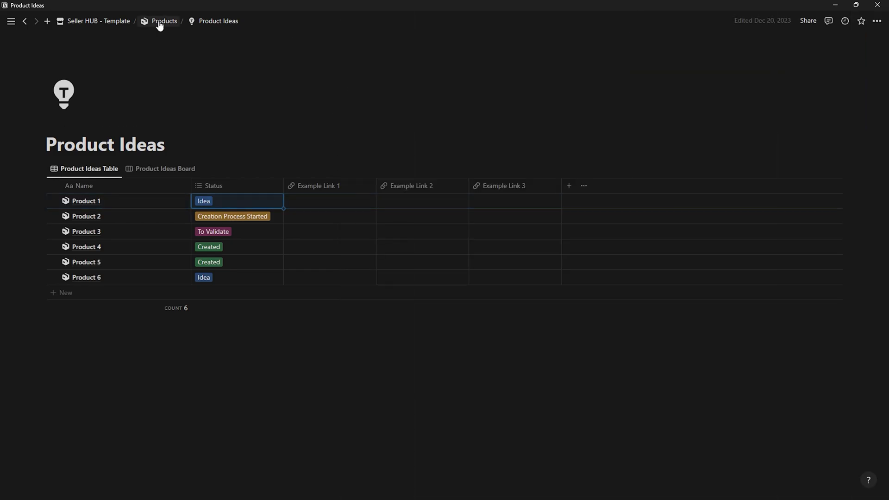
left_click(160, 22)
mouse_move(664, 249)
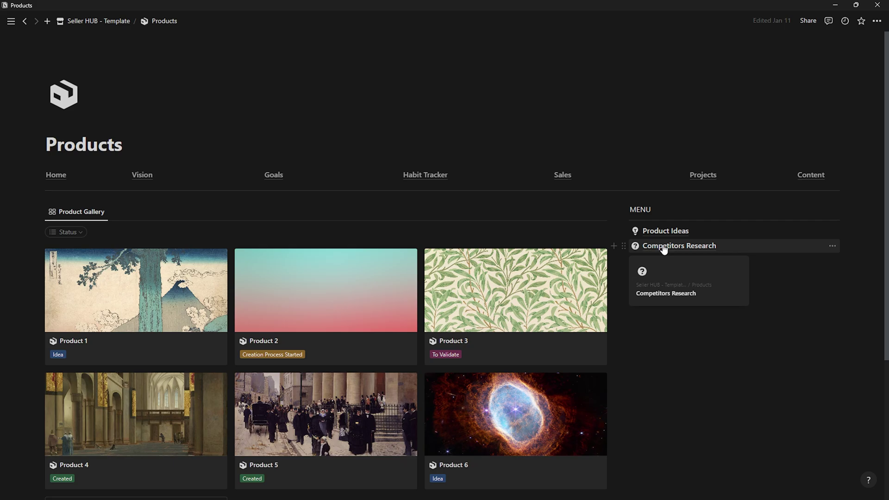
left_click(664, 248)
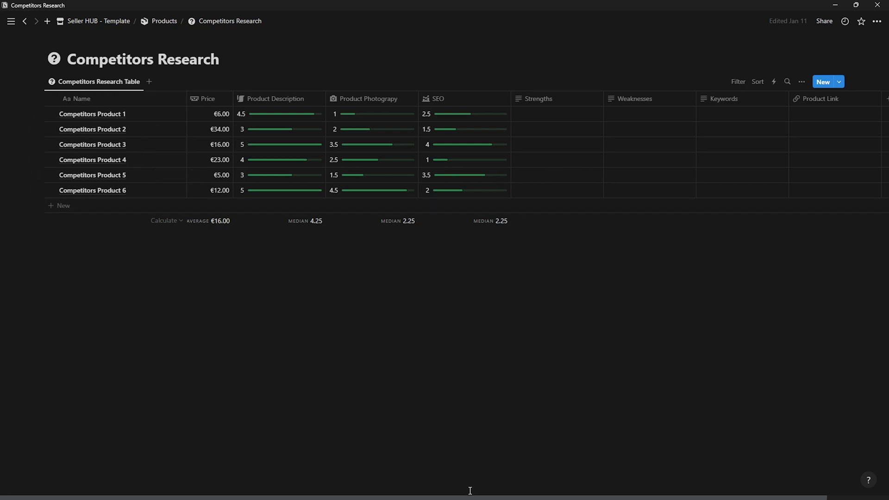
left_click_drag(469, 496, 412, 486)
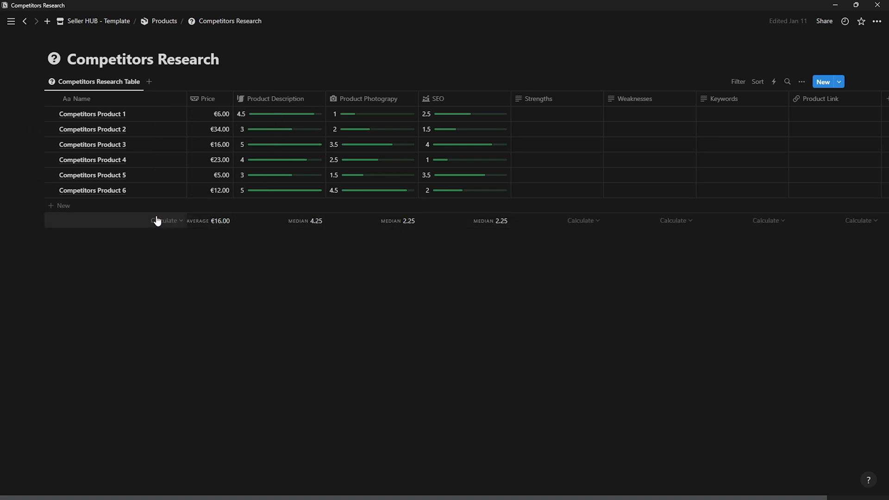
left_click(155, 24)
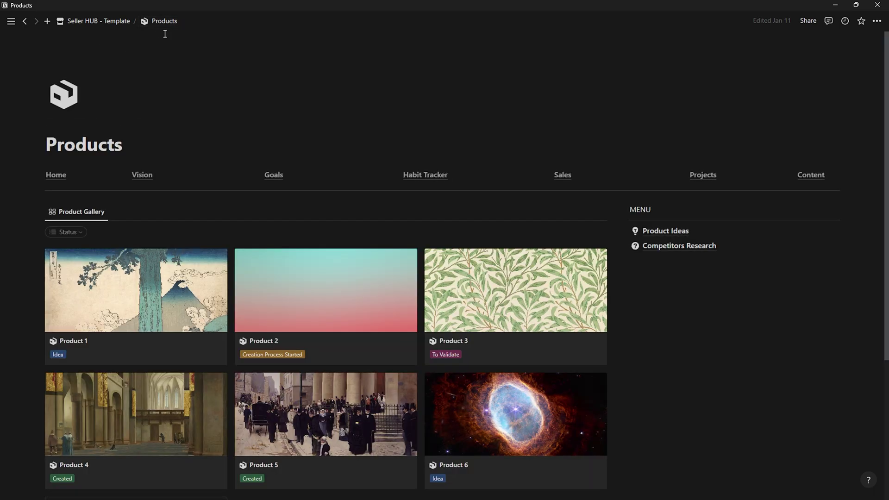
Step: Open SEO & Keyword Tracker from Home and expand, then collapse, its Group 1 keyword list
left_click(59, 177)
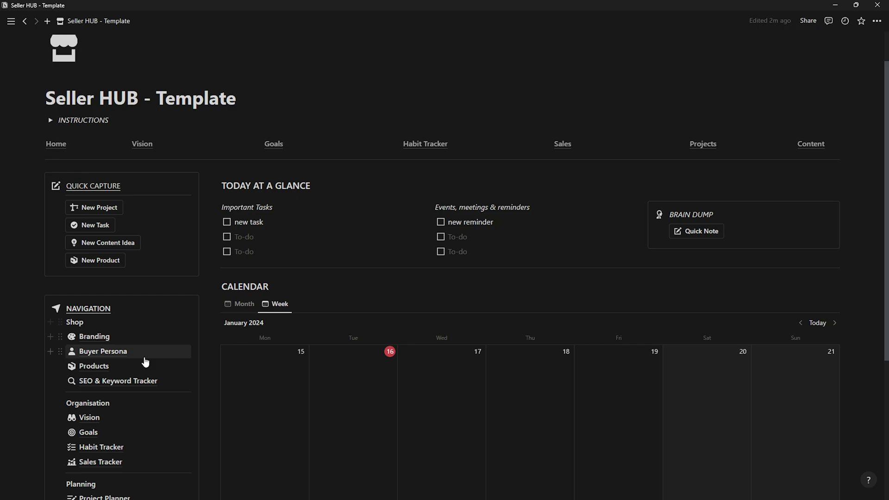
left_click(123, 384)
scroll(191, 397, "down", 1)
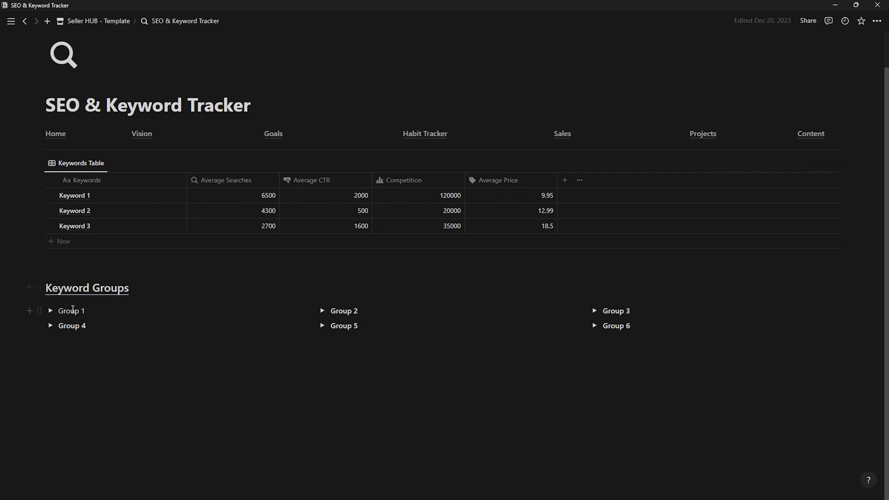
left_click(51, 312)
scroll(119, 297, "down", 2)
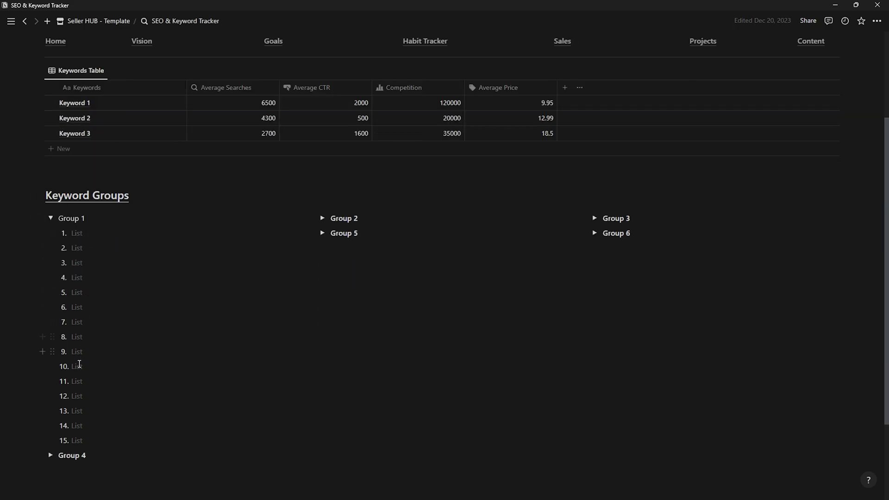
left_click(51, 218)
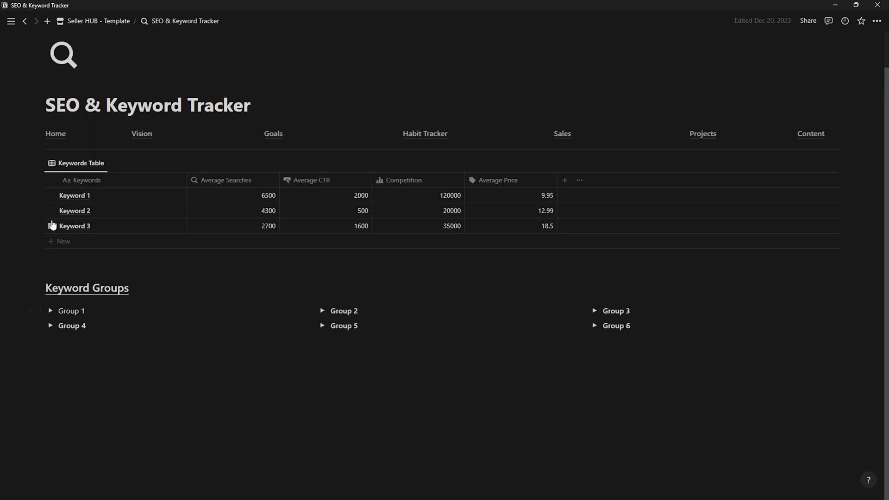
Step: From the home page, open the Vision page and expand its I HAVE list
mouse_move(144, 139)
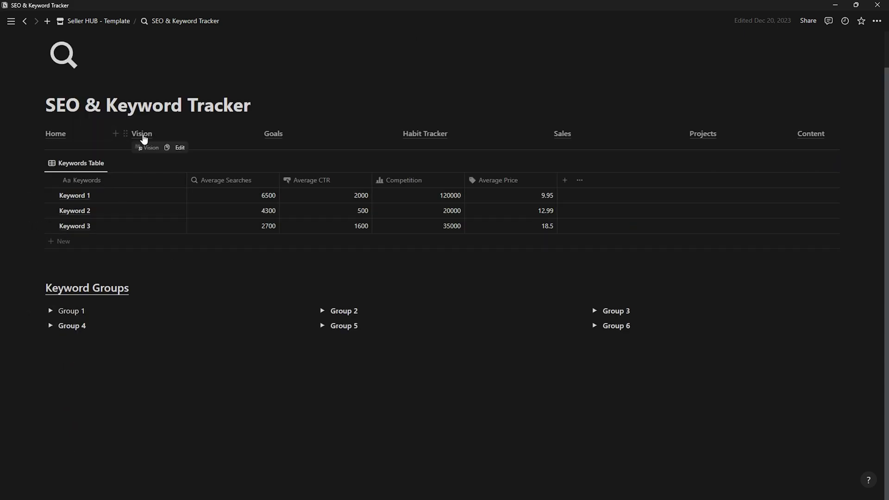
left_click(62, 134)
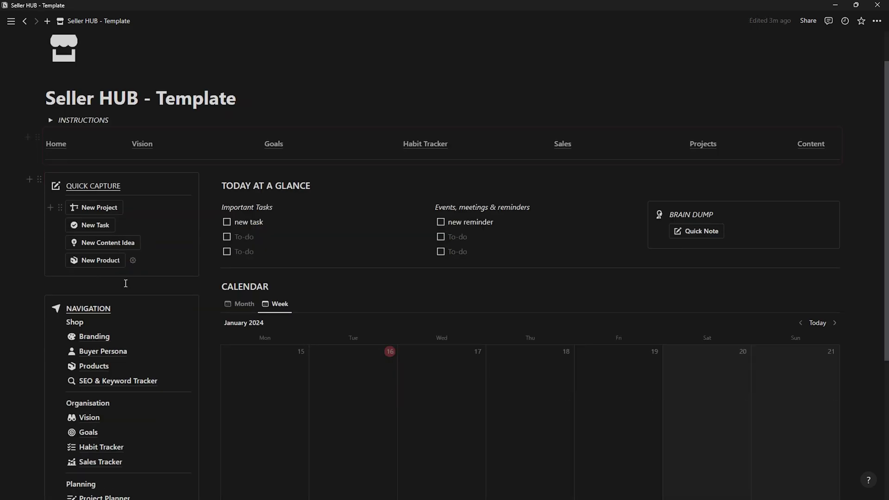
left_click(84, 419)
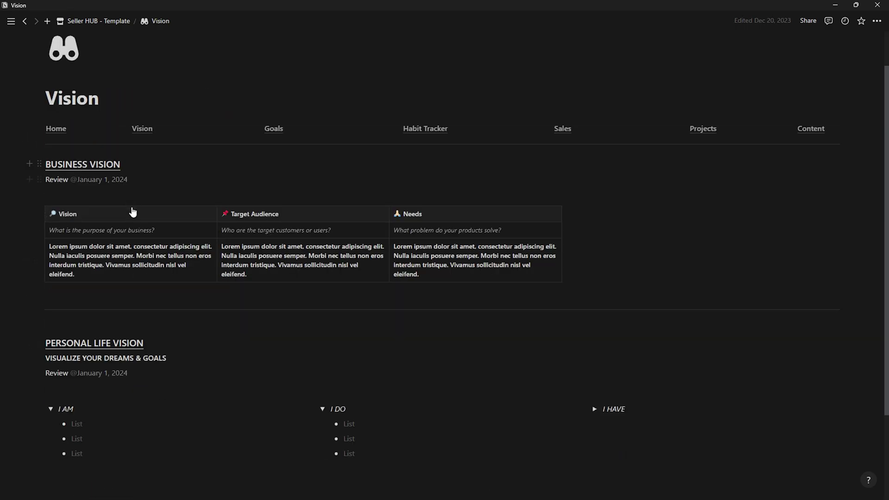
scroll(131, 209, "down", 1)
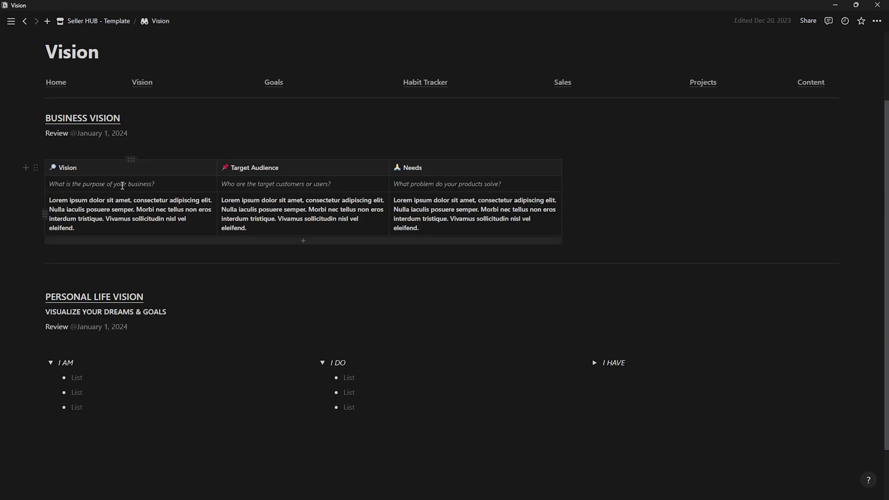
left_click(594, 364)
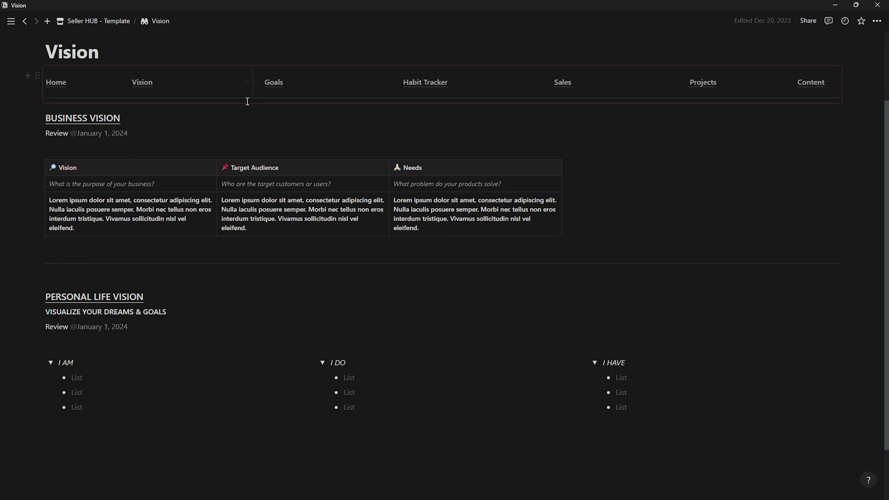
left_click(275, 83)
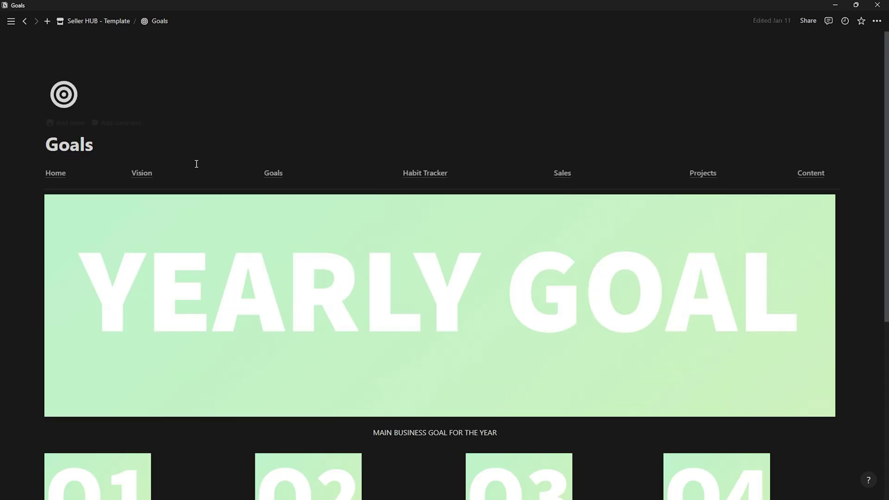
scroll(200, 167, "down", 4)
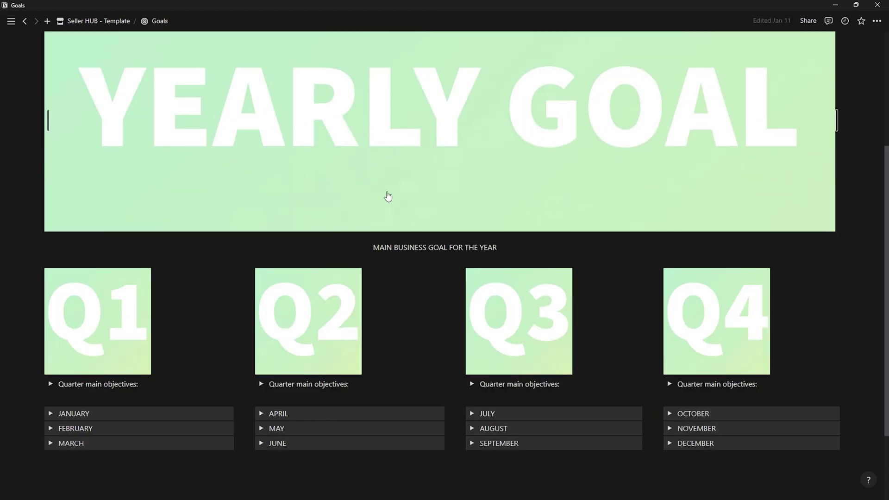
scroll(468, 245, "down", 2)
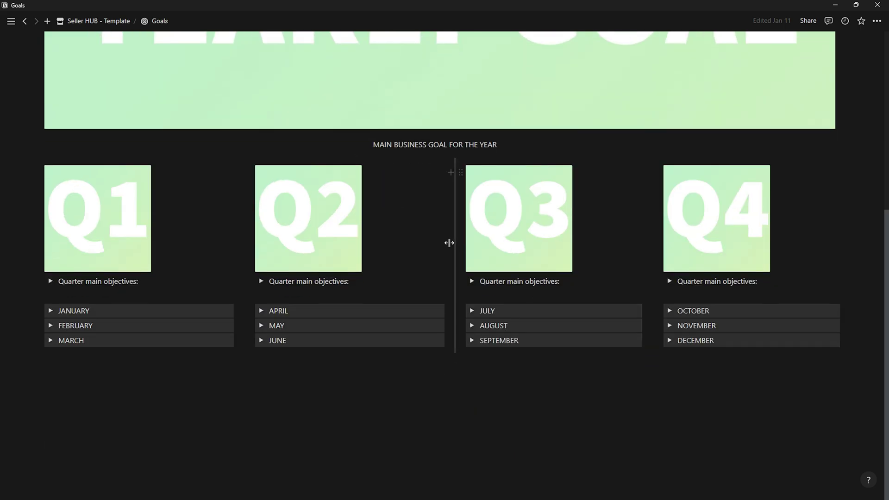
left_click(51, 282)
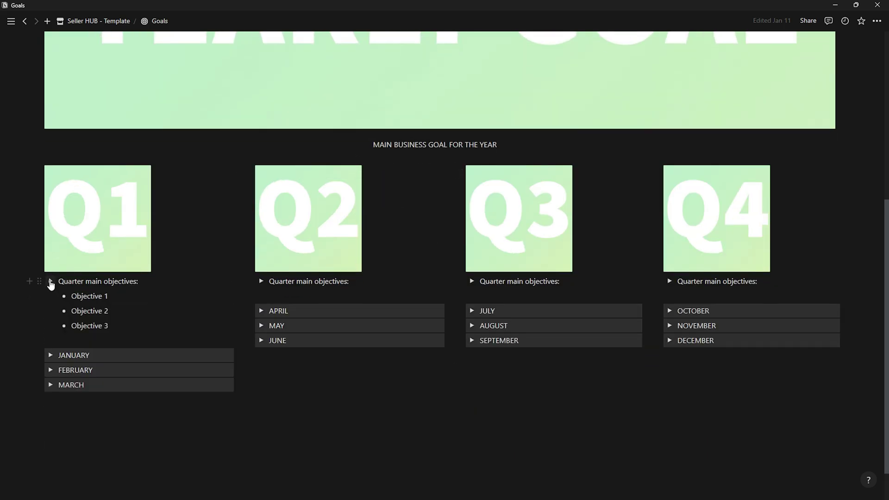
left_click(261, 281)
scroll(55, 300, "down", 1)
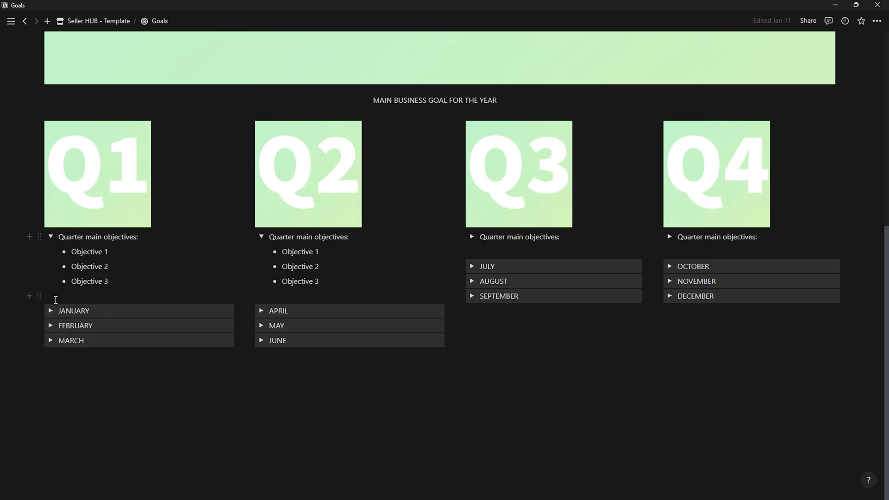
left_click(51, 312)
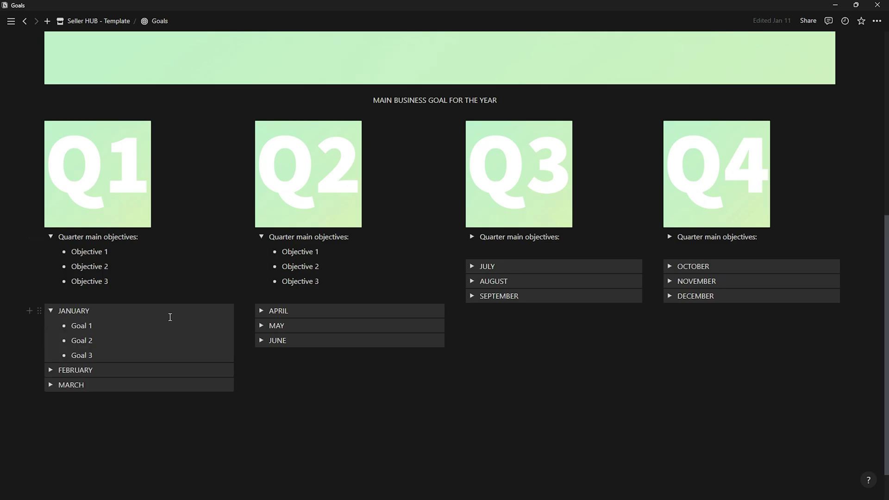
left_click(51, 311)
left_click(51, 237)
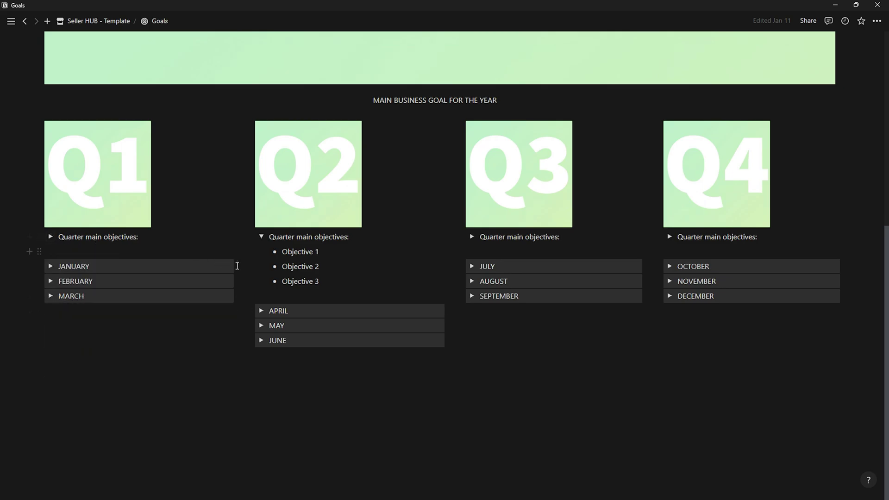
left_click(261, 240)
scroll(268, 252, "up", 5)
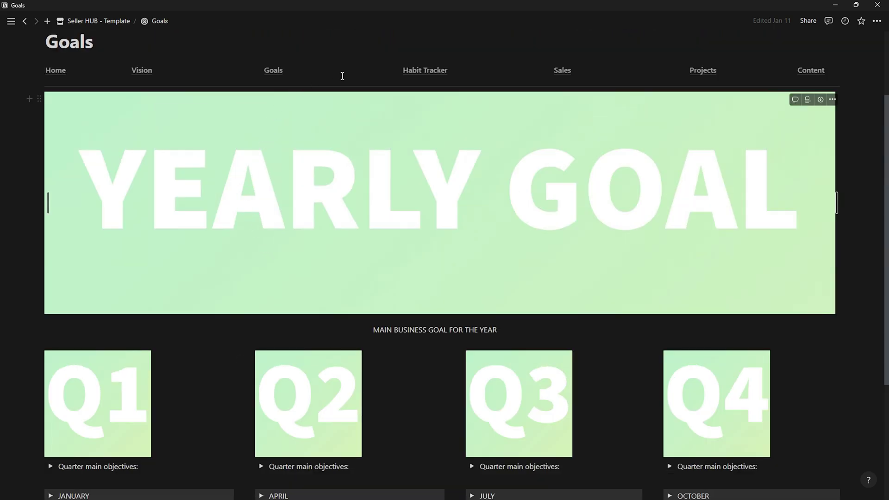
Step: Open Habit Tracker and tick Customer Support, Fulfill Orders, New TikTok and Inventory Check for the 1st and 2nd
left_click(421, 72)
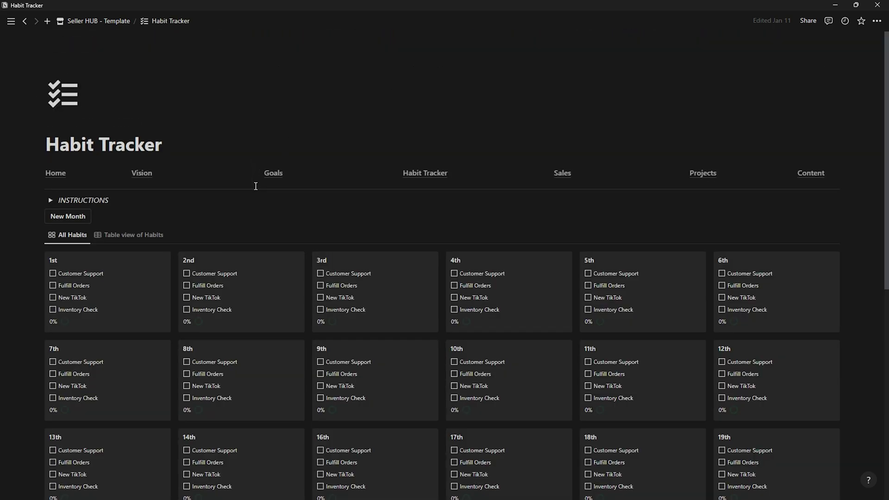
scroll(215, 206, "down", 1)
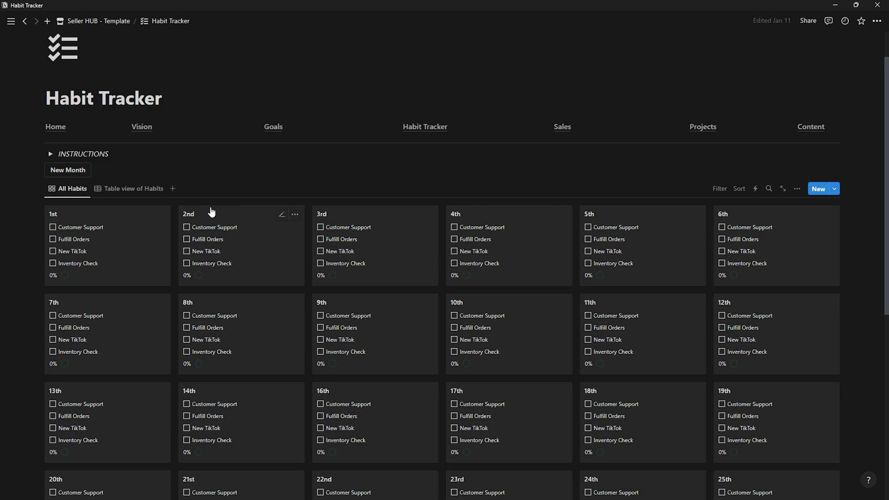
left_click(53, 227)
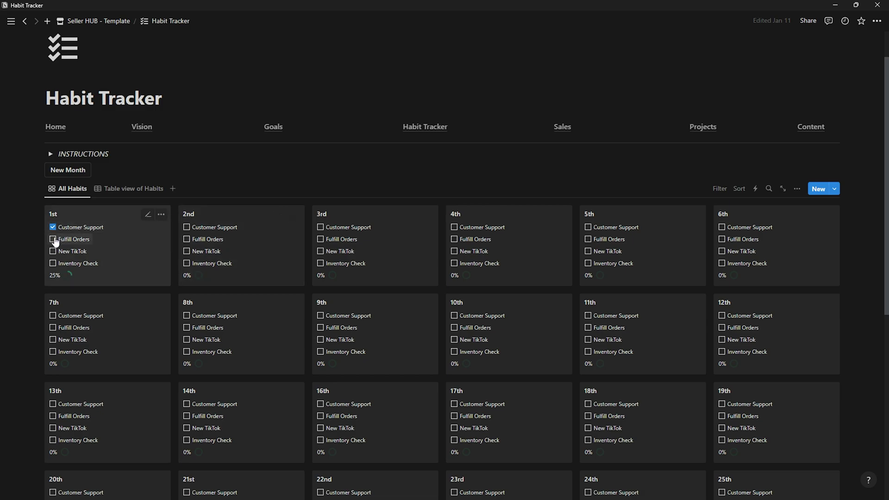
left_click(53, 239)
left_click(53, 251)
left_click(53, 263)
left_click(187, 227)
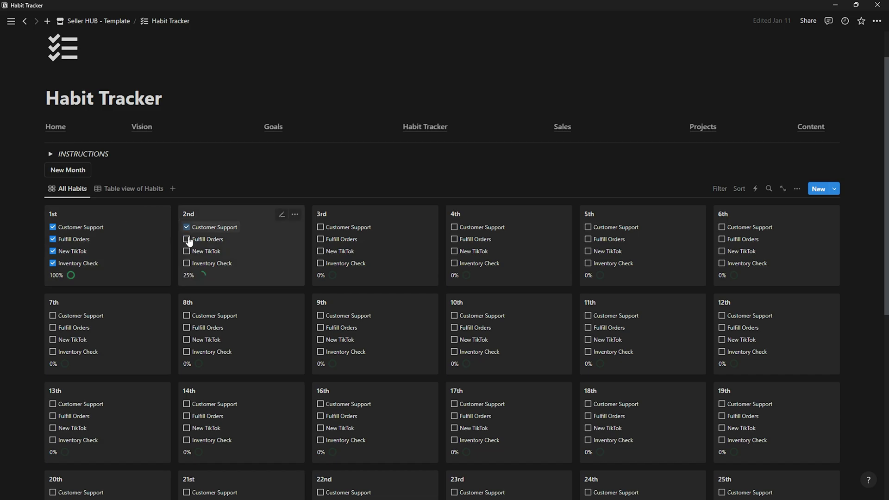
left_click(187, 239)
left_click(187, 251)
left_click(187, 263)
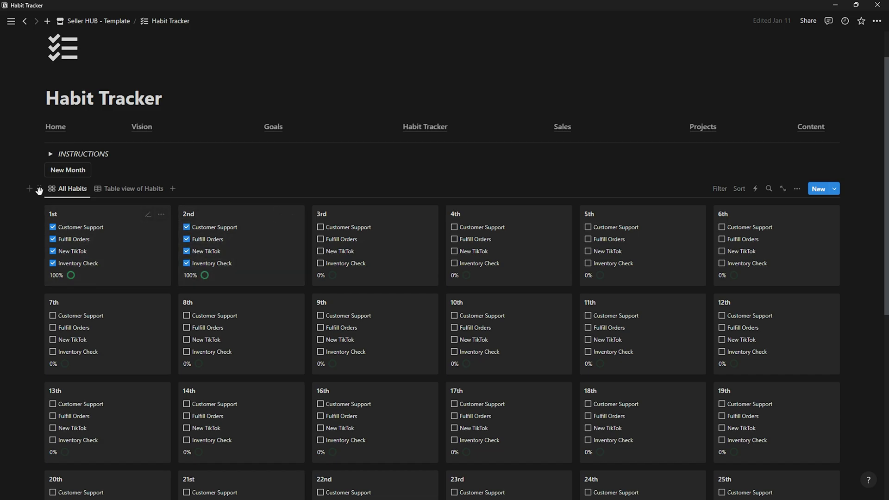
Step: Archive the month, generate a new month of habit cards, and expand the INSTRUCTIONS
scroll(93, 214, "down", 7)
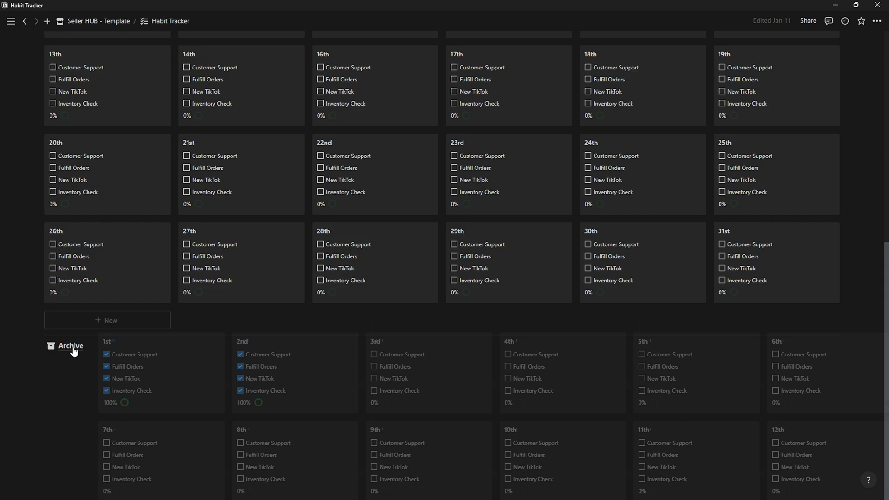
left_click(73, 348)
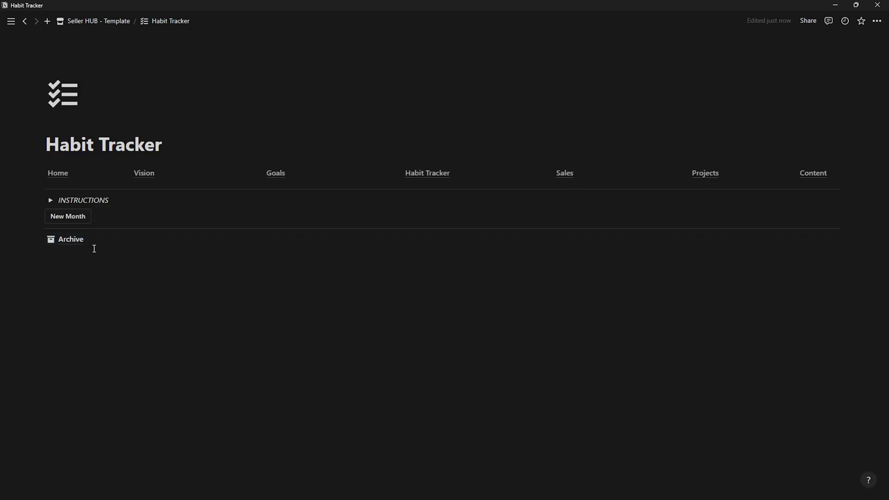
left_click(72, 216)
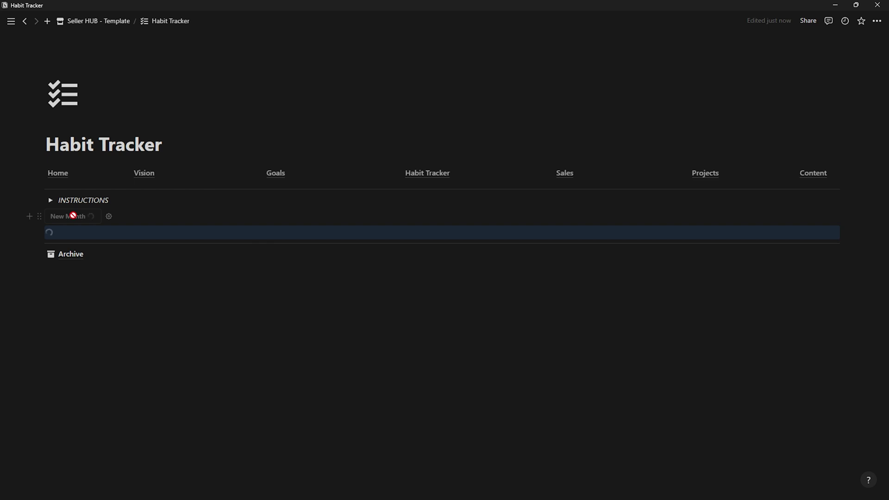
left_click(52, 202)
scroll(74, 193, "down", 2)
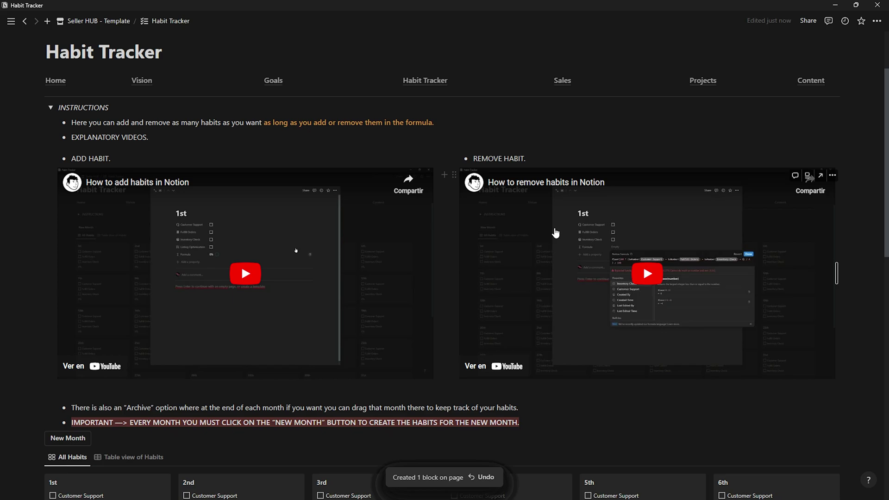
scroll(532, 236, "down", 2)
scroll(241, 172, "up", 4)
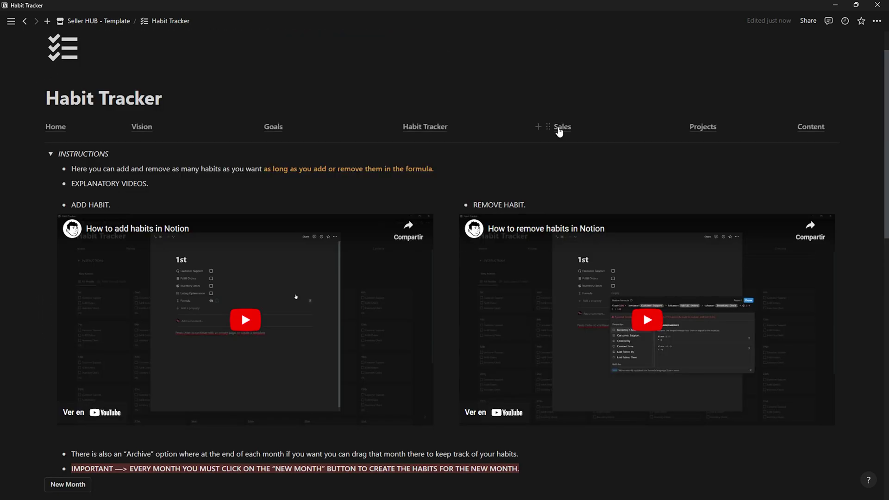
Step: Browse the Sales Tracker, Project Planner and Content Hub pages in turn
left_click(562, 129)
scroll(133, 242, "down", 2)
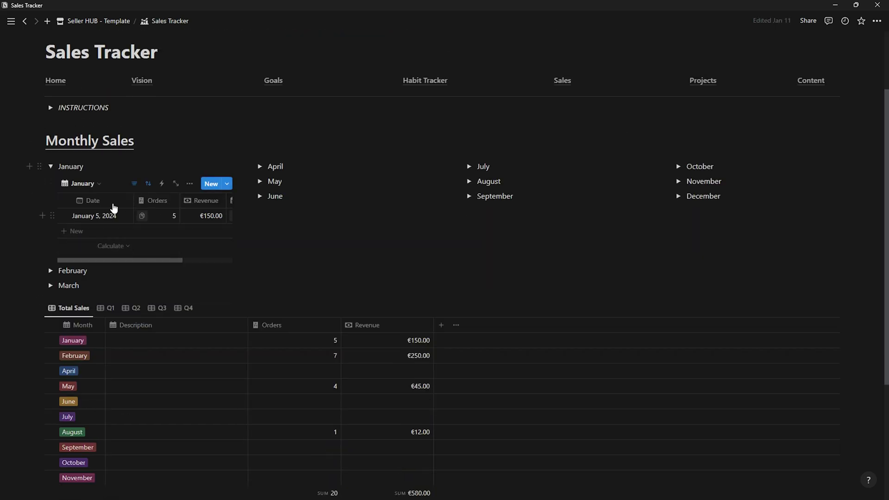
scroll(200, 238, "down", 2)
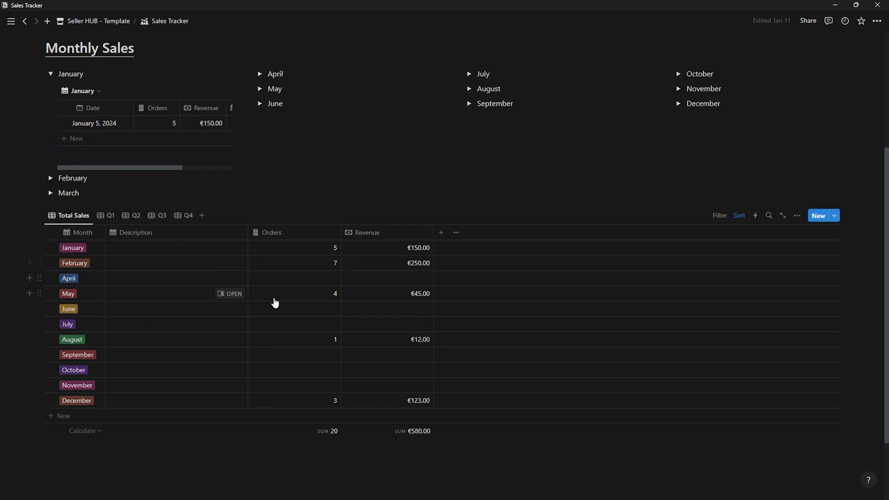
scroll(278, 299, "up", 4)
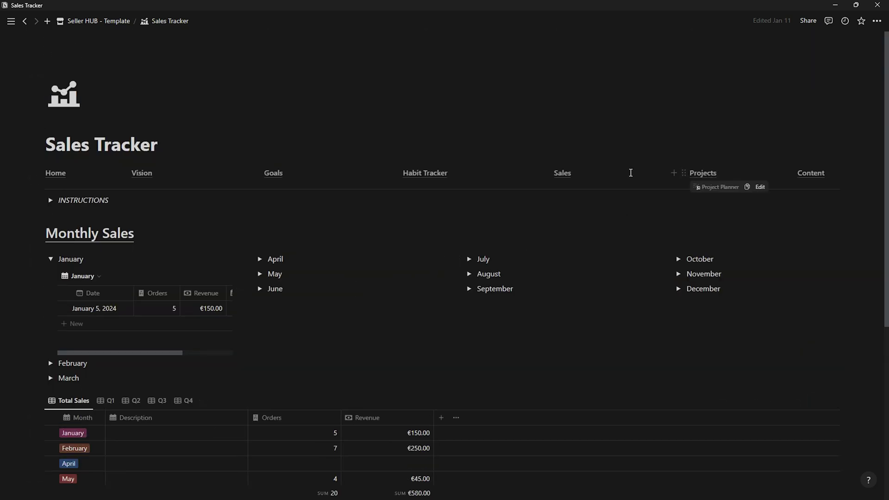
left_click(704, 174)
scroll(324, 216, "down", 2)
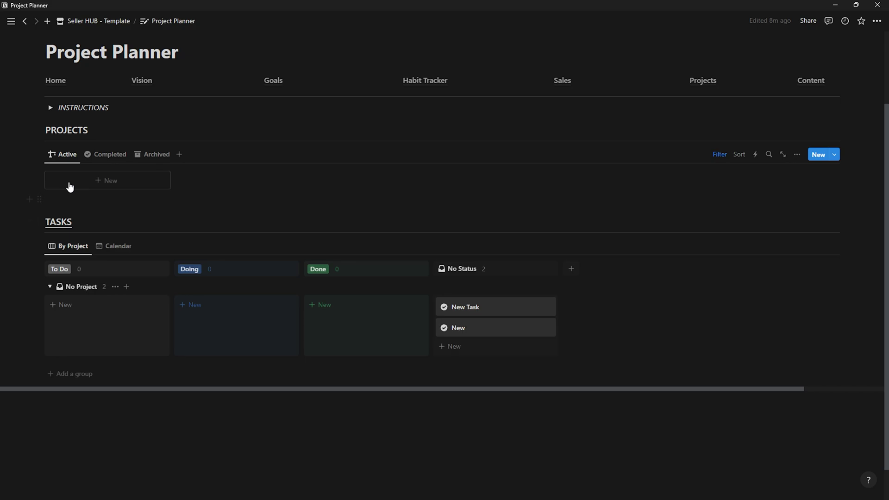
scroll(218, 232, "up", 2)
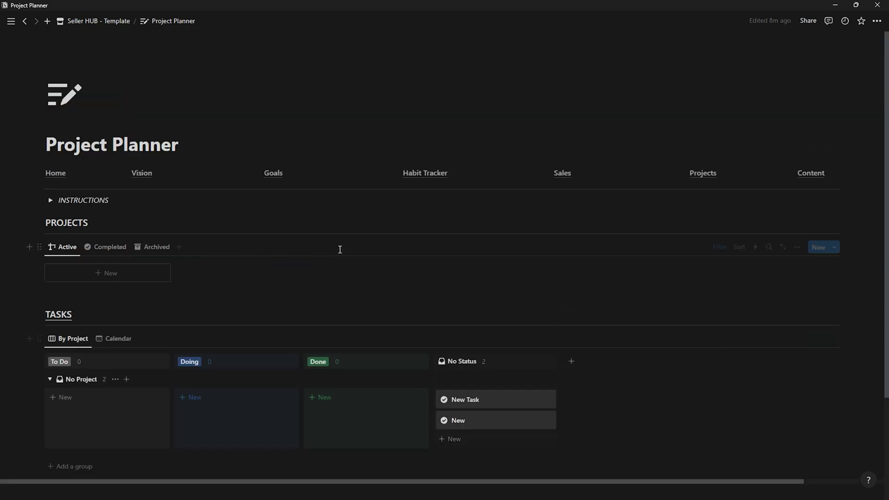
left_click(805, 179)
scroll(139, 218, "down", 2)
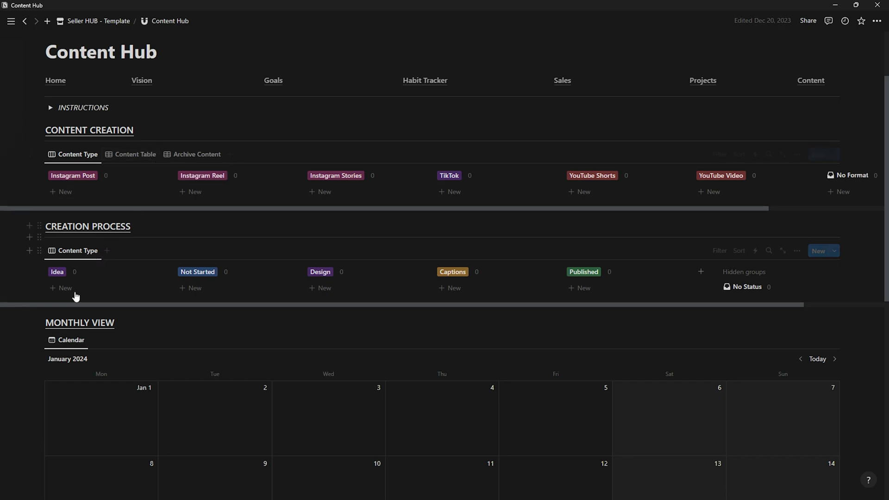
scroll(108, 319, "down", 1)
scroll(108, 319, "up", 1)
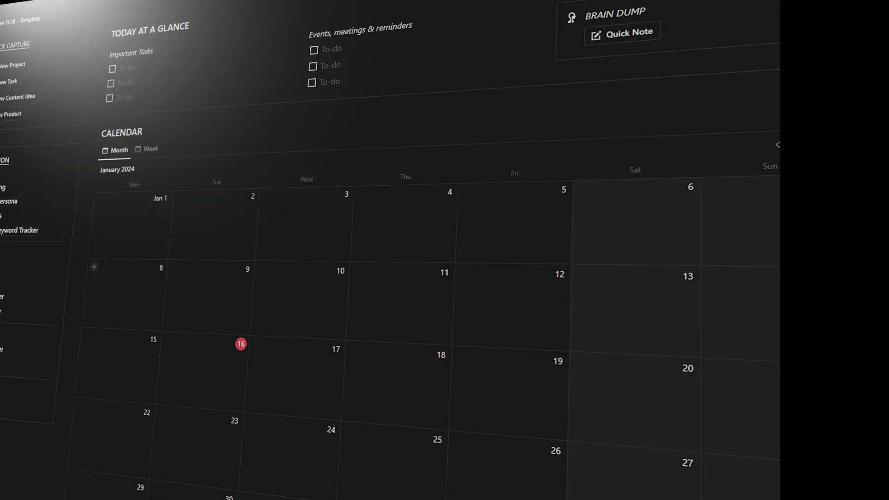